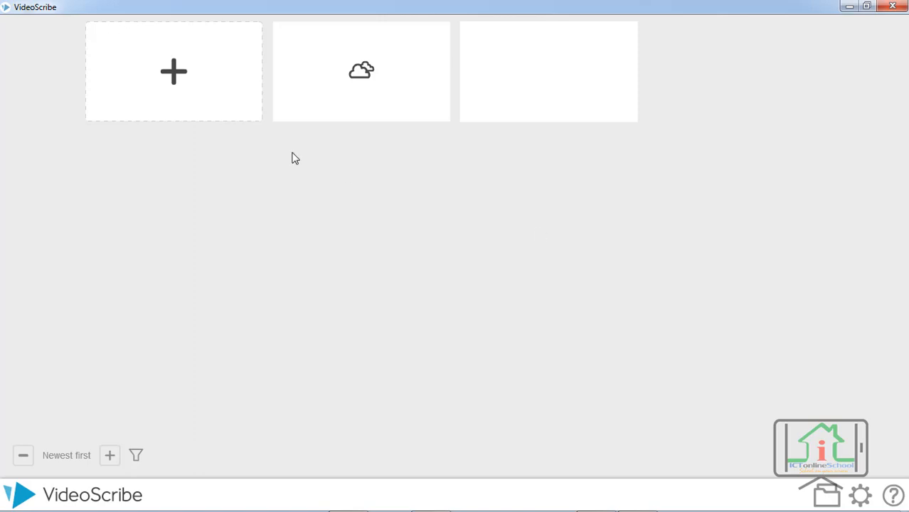
- Create a new blank scribe and open the image library for adding an image to the canvas
click(171, 89)
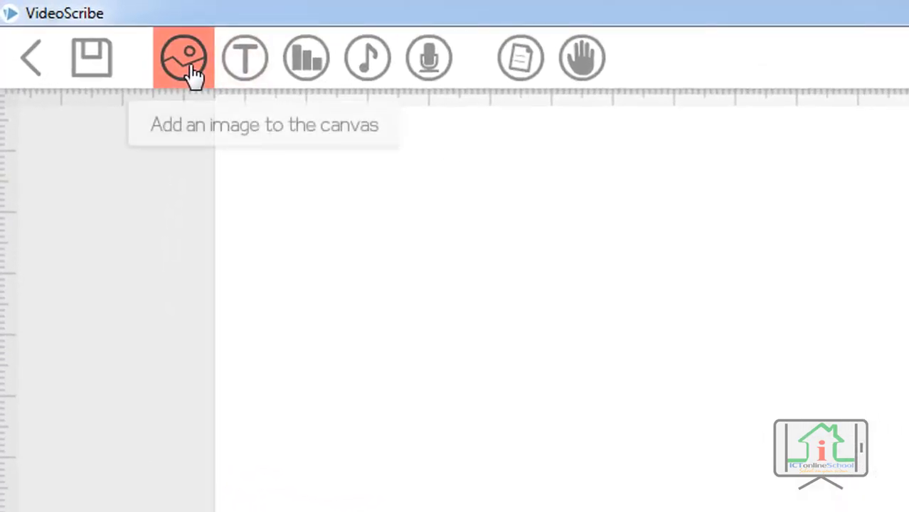
click(187, 71)
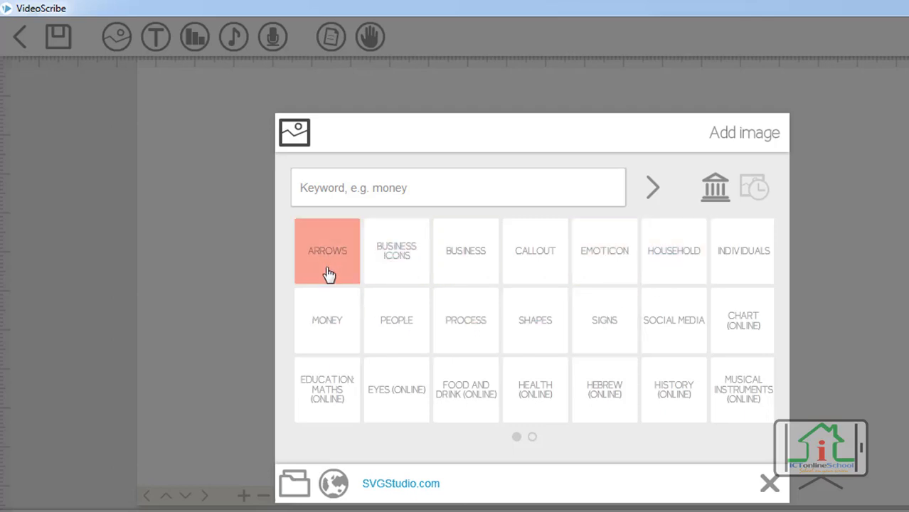
- Examine the image library's category pages and look through the Money and Business images
drag(741, 332, 665, 370)
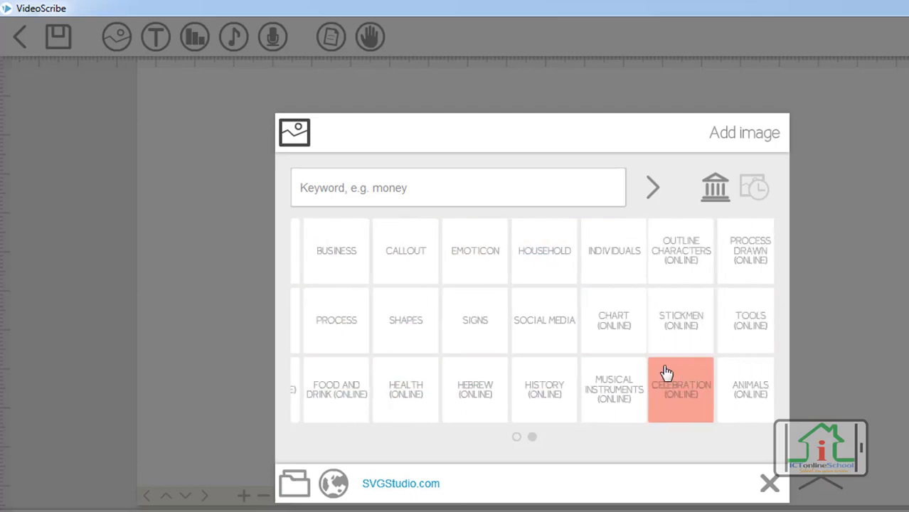
drag(499, 372, 635, 372)
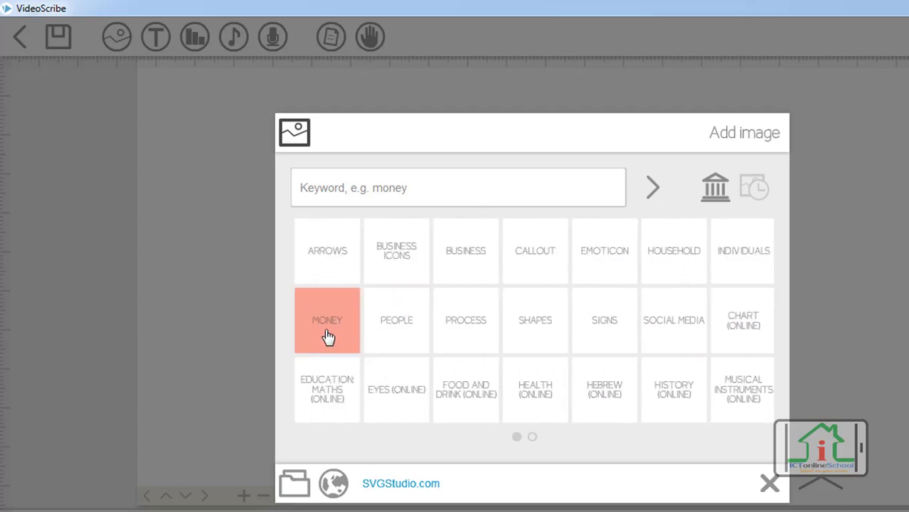
click(327, 338)
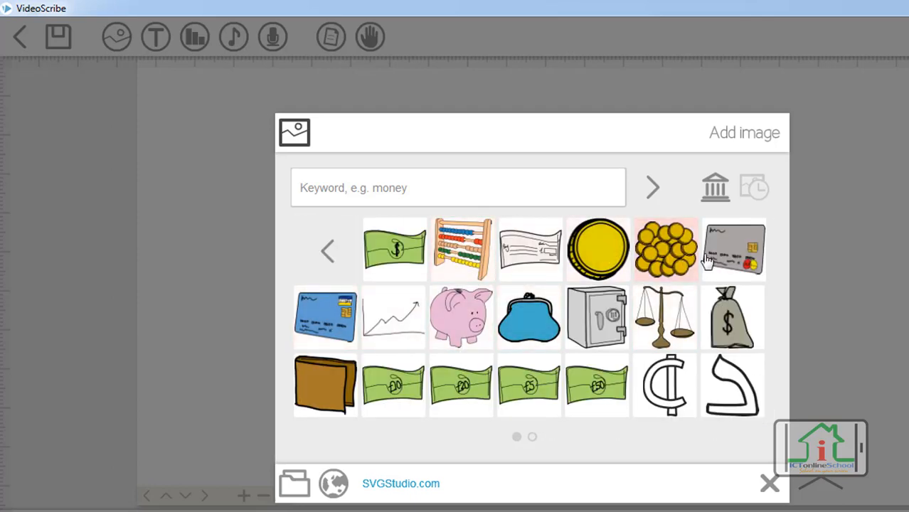
click(532, 436)
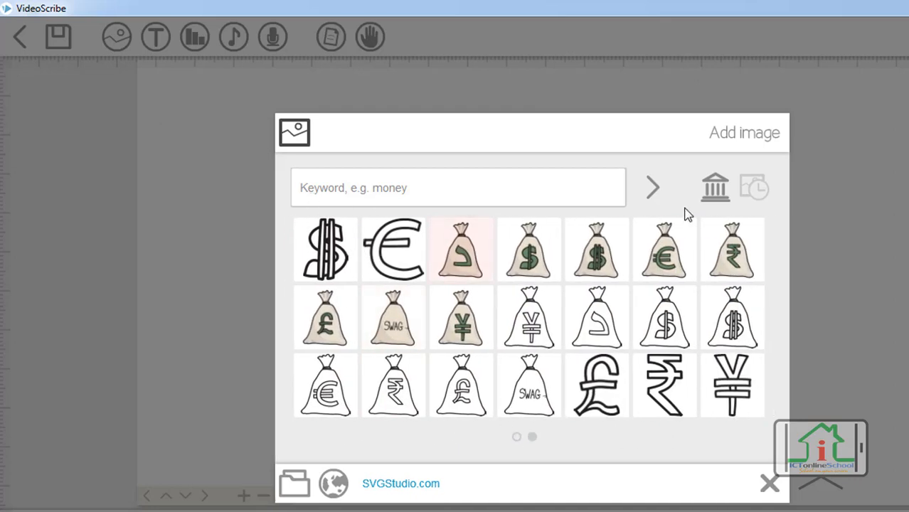
click(691, 210)
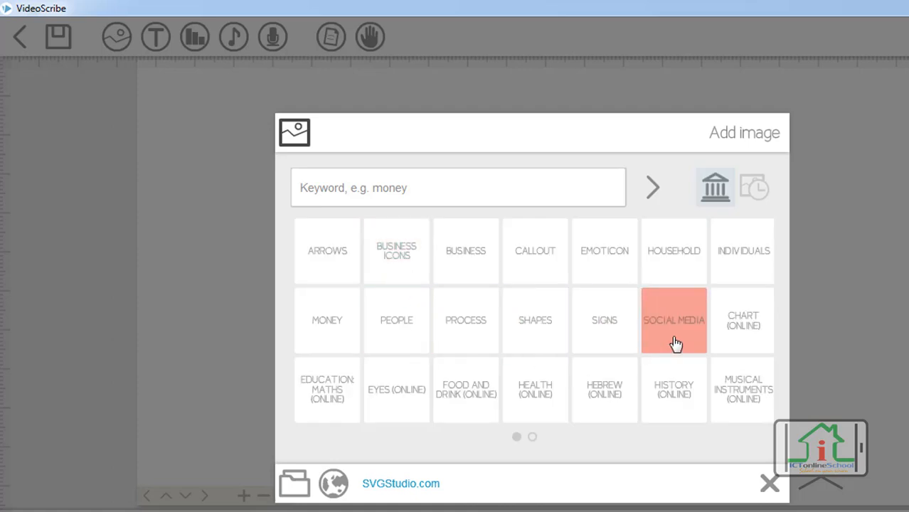
click(753, 266)
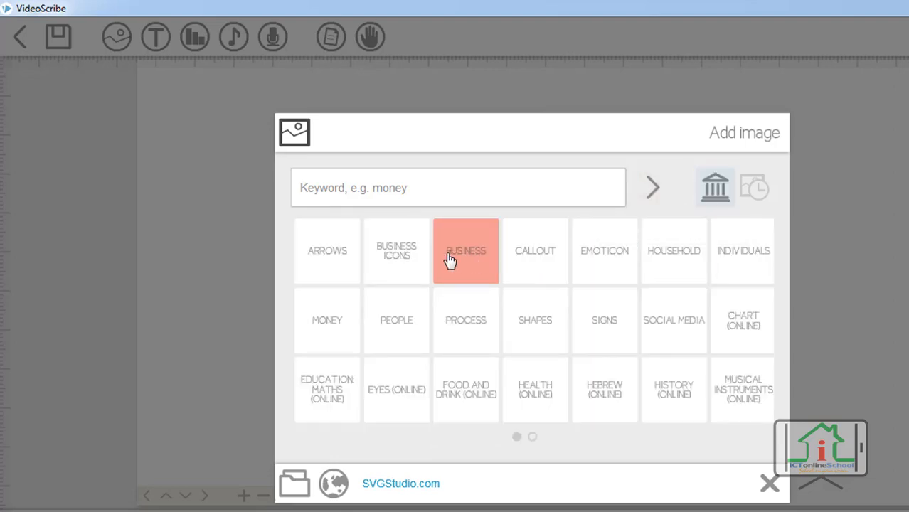
click(450, 260)
scroll(544, 407, down, 3)
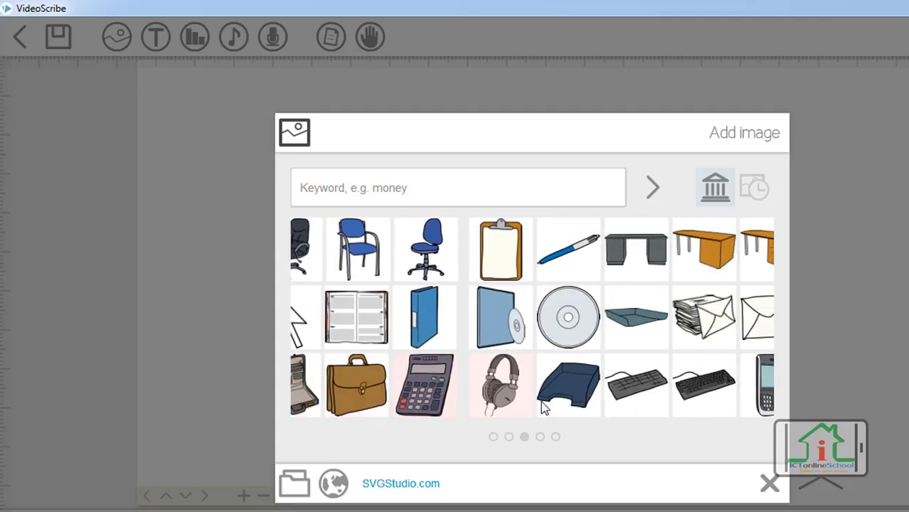
scroll(544, 407, down, 2)
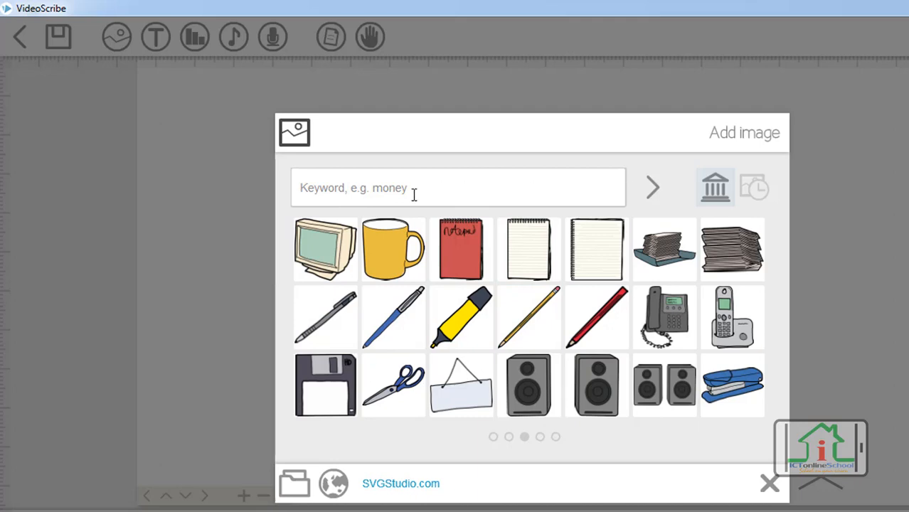
- Search the image library for "laptop" and add the open dark grey laptop without a person to the canvas
click(372, 197)
text(laptop)
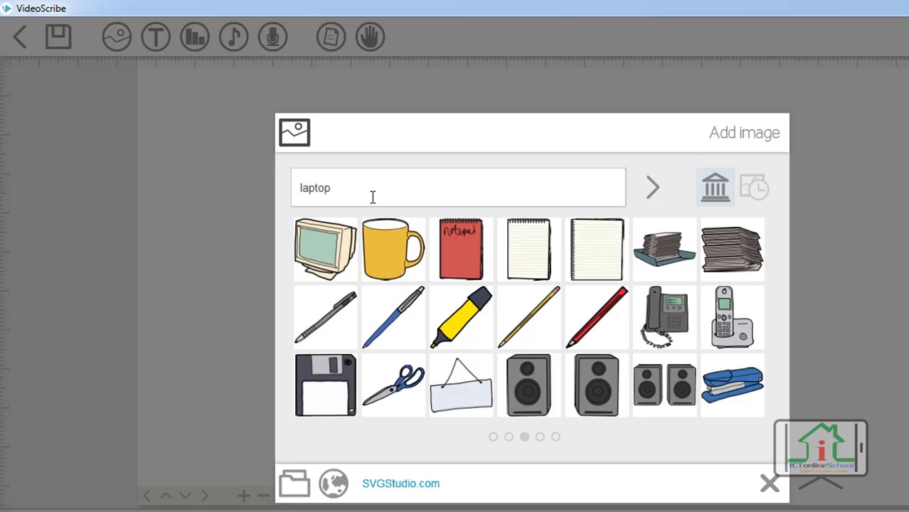
key(Return)
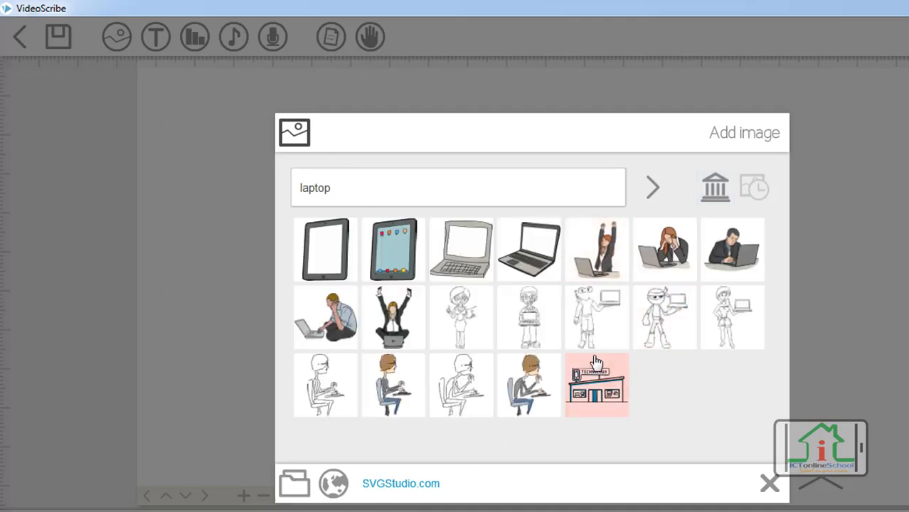
click(535, 256)
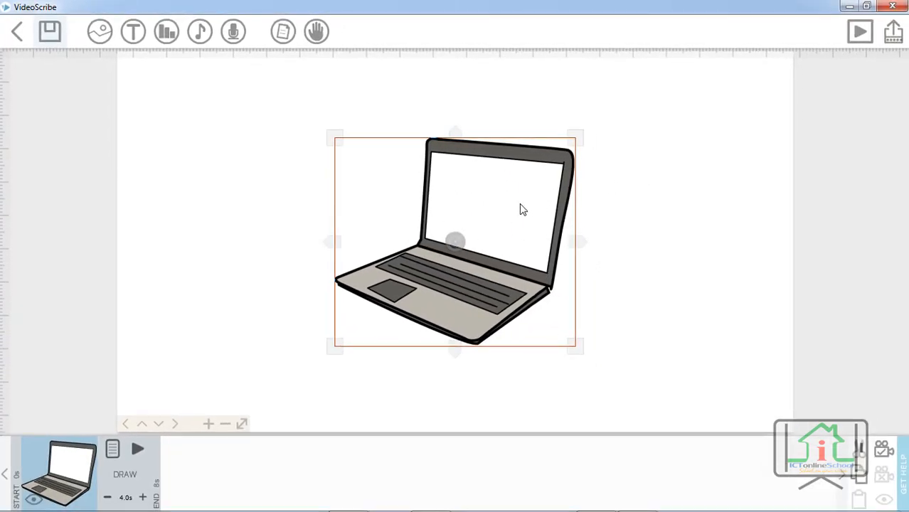
- Shrink the laptop image to roughly three quarters of its size and place it near the canvas centre
drag(503, 215, 496, 188)
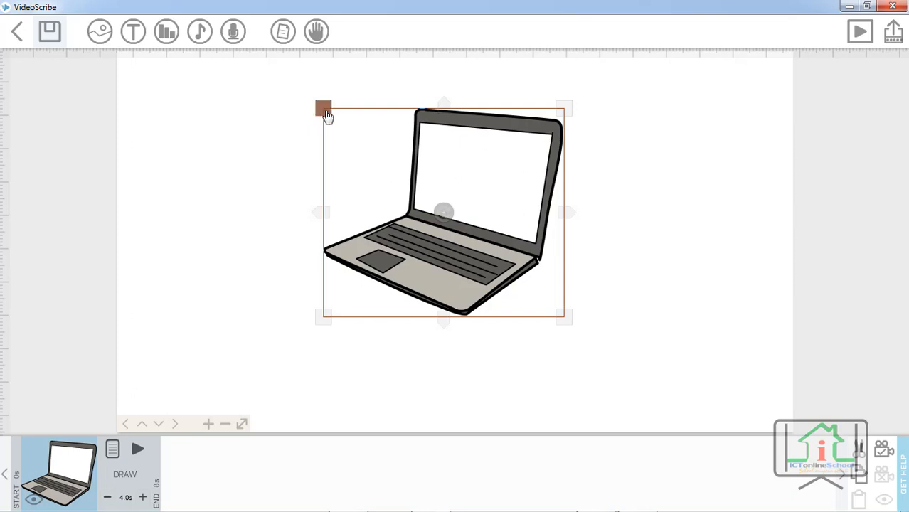
drag(327, 116, 328, 115)
mouse_move(341, 128)
mouse_down()
mouse_move(417, 181)
mouse_move(349, 135)
mouse_up()
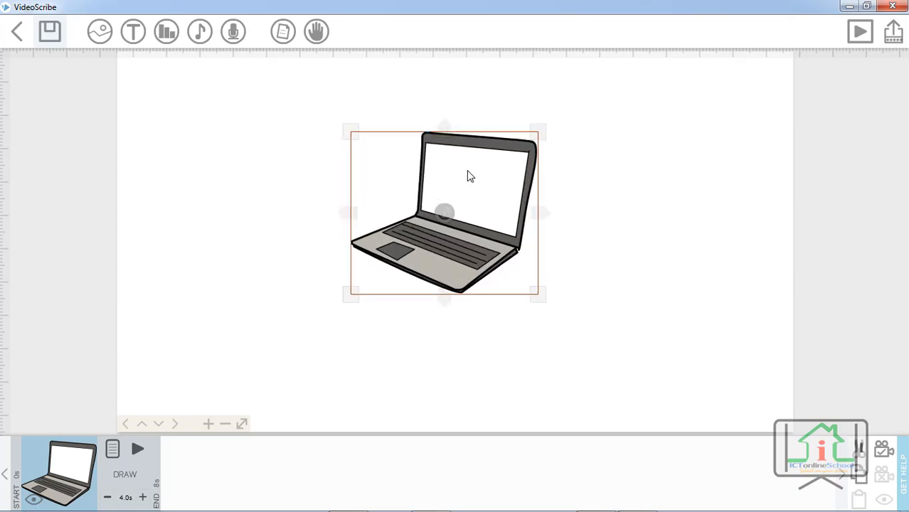
drag(470, 176, 484, 206)
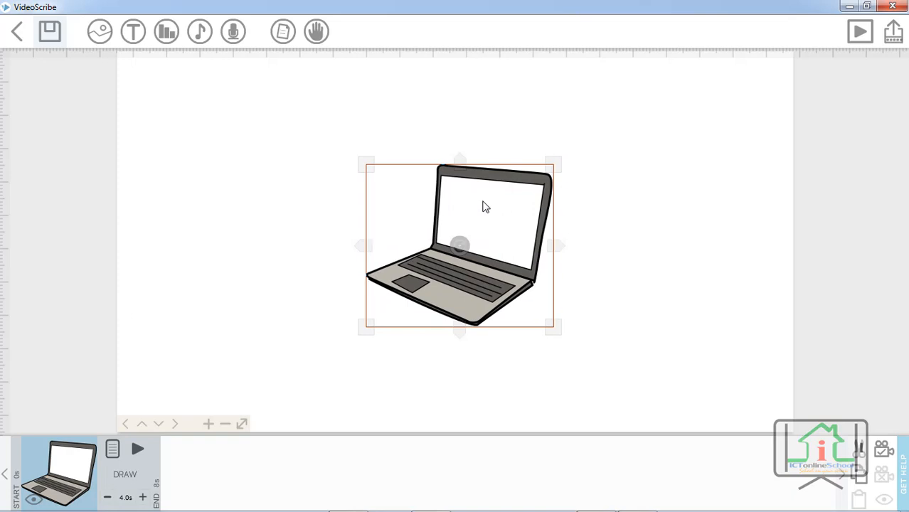
- Start a new text element with the message "ICTOnlineSchool"
click(133, 34)
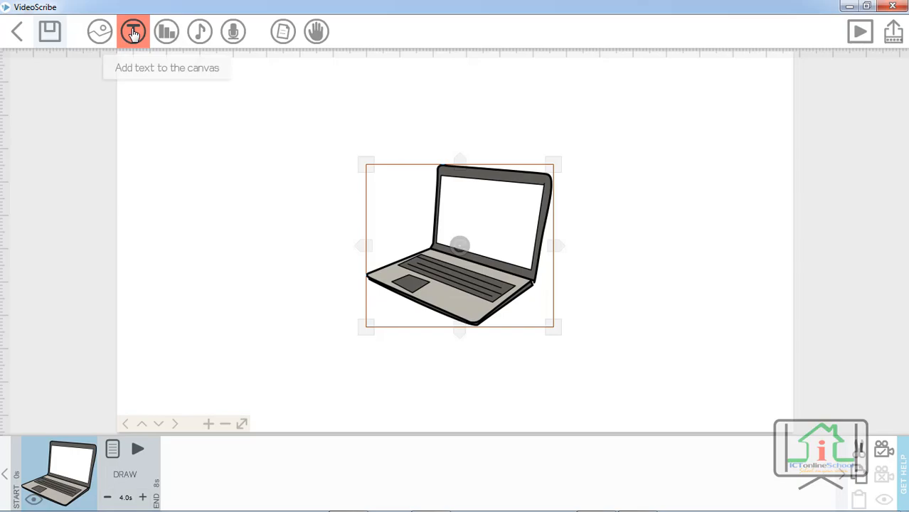
click(133, 33)
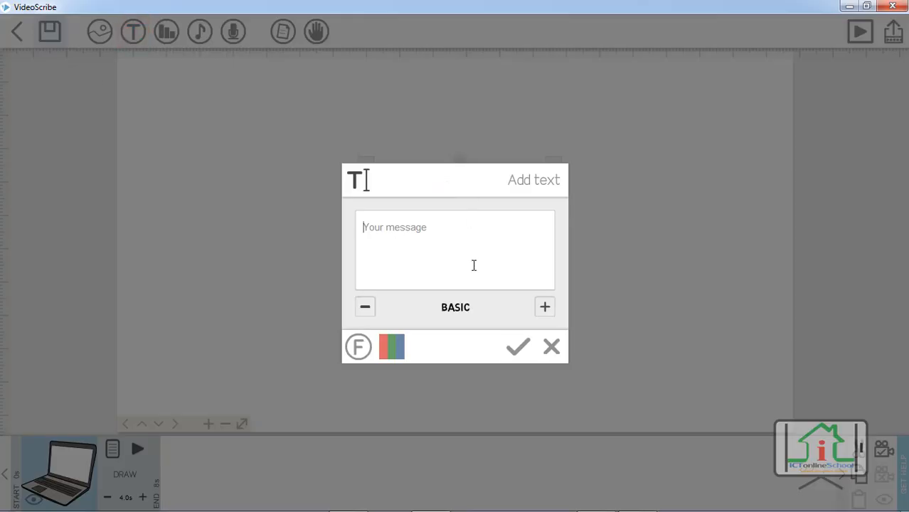
text(ICTOnlineSchool)
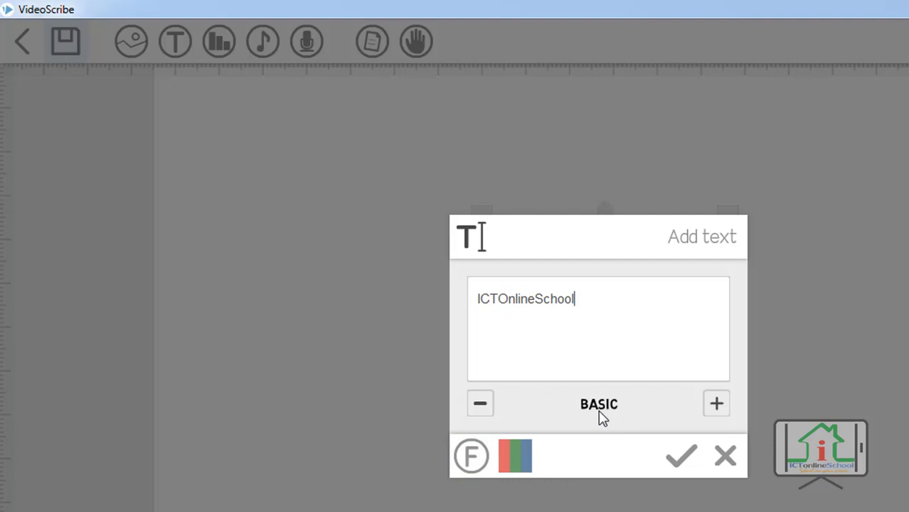
- Preview the alternative quick-choice fonts for the text and return to BASIC
click(716, 403)
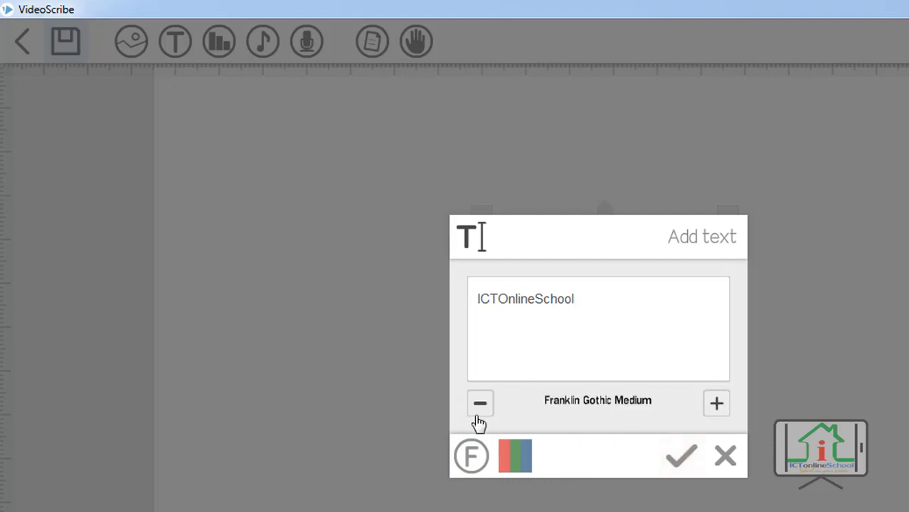
click(718, 406)
click(717, 405)
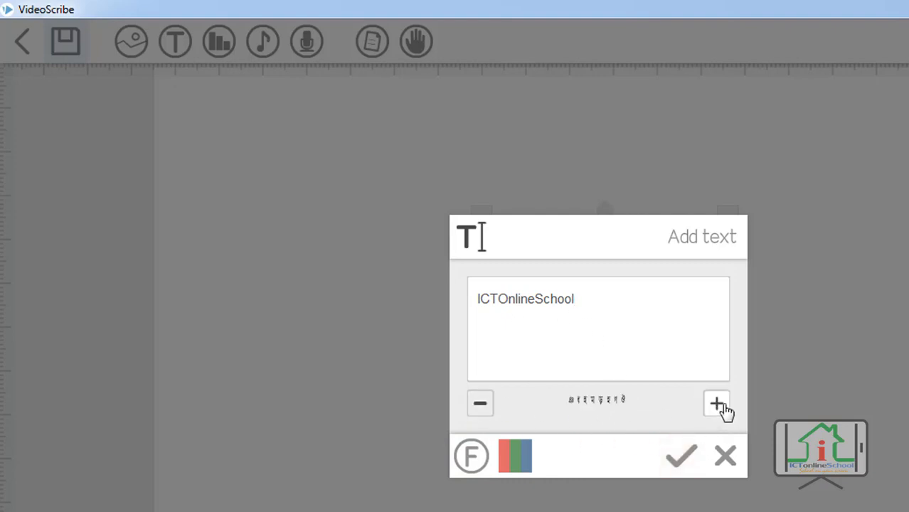
click(718, 406)
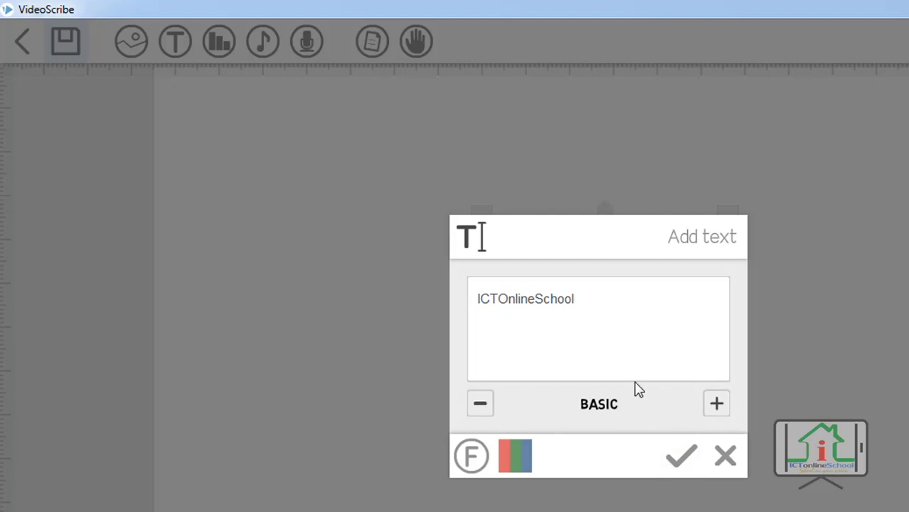
- Look through the pages of available fonts and choose BASIC for the text
click(471, 461)
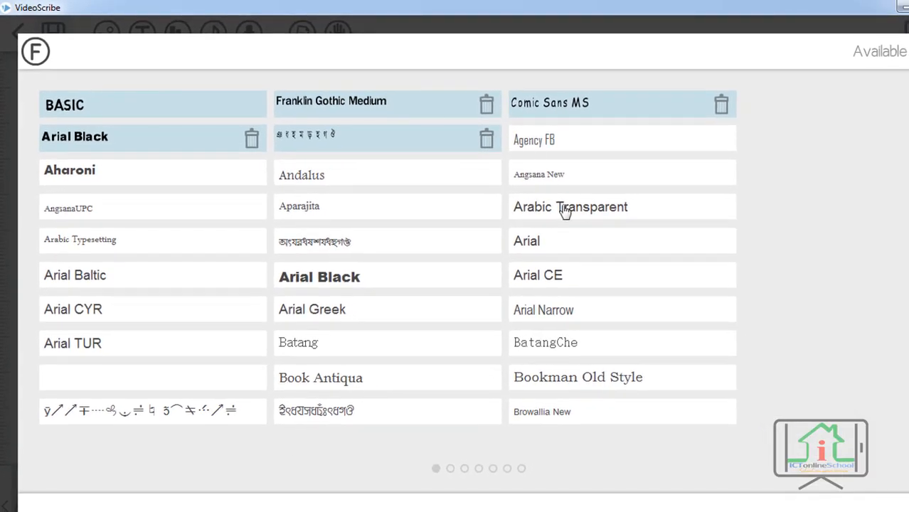
click(459, 469)
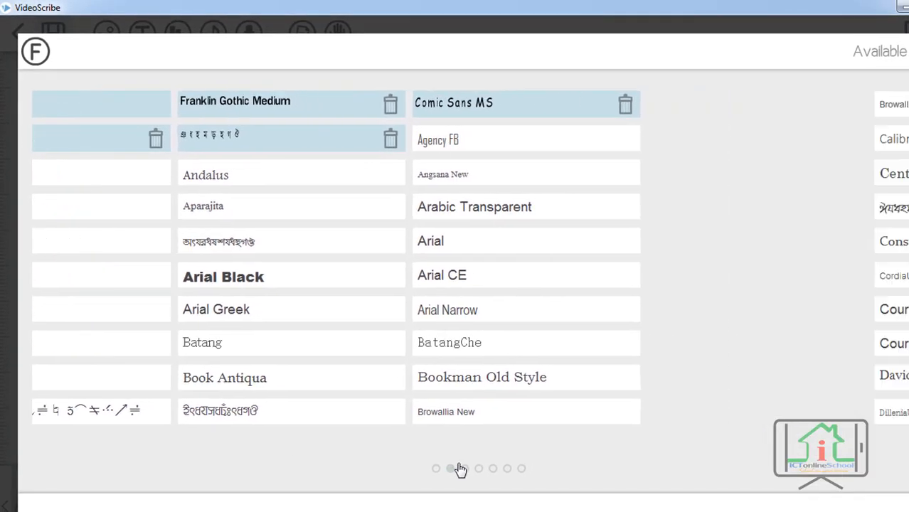
click(488, 471)
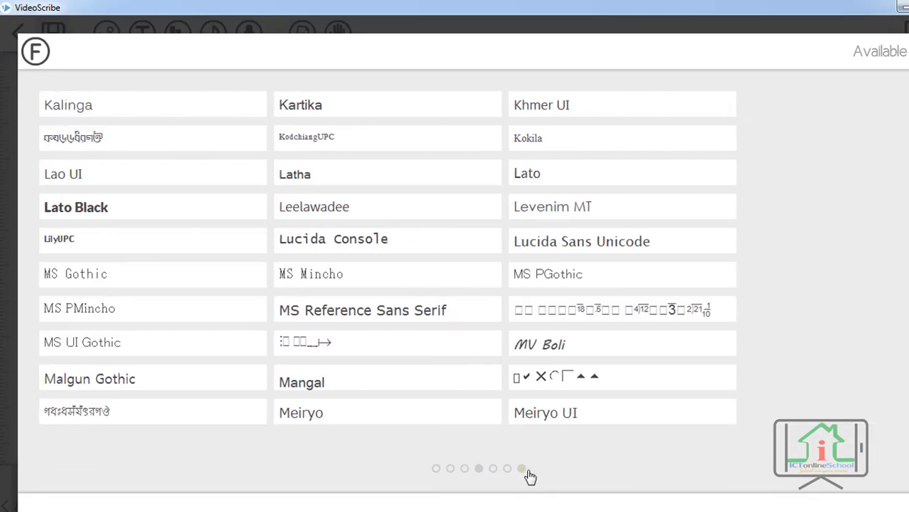
click(528, 471)
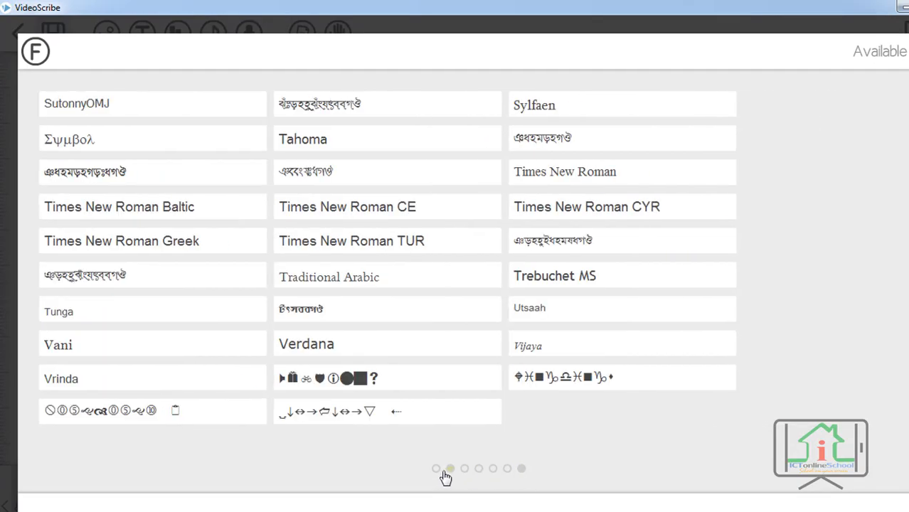
click(436, 469)
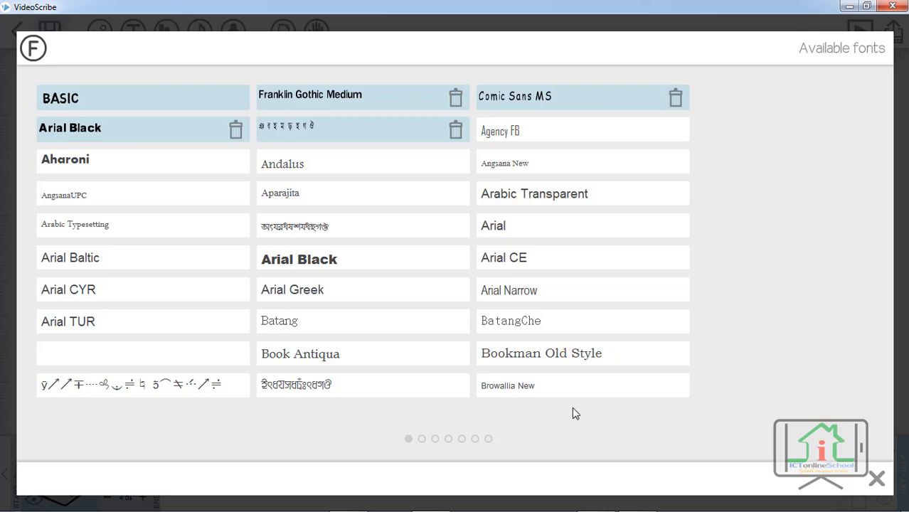
click(57, 103)
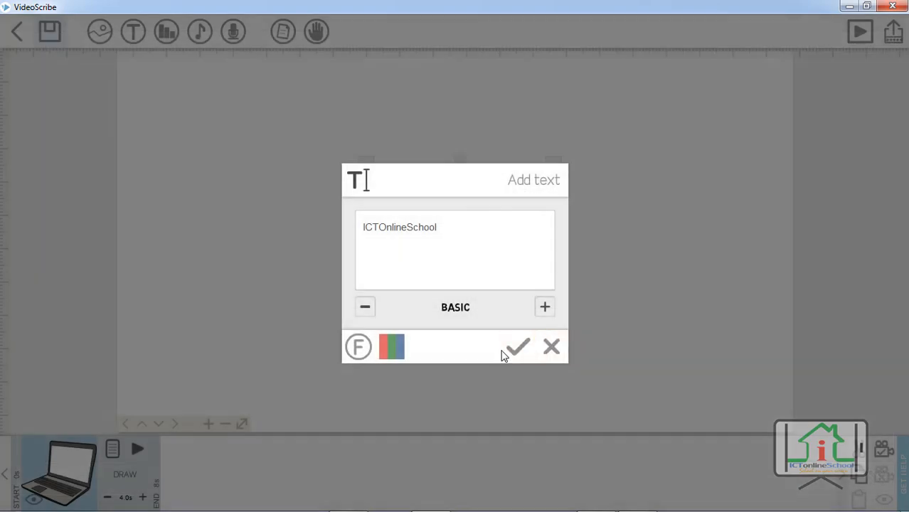
- Colour the text medium blue and add it to the canvas
click(393, 349)
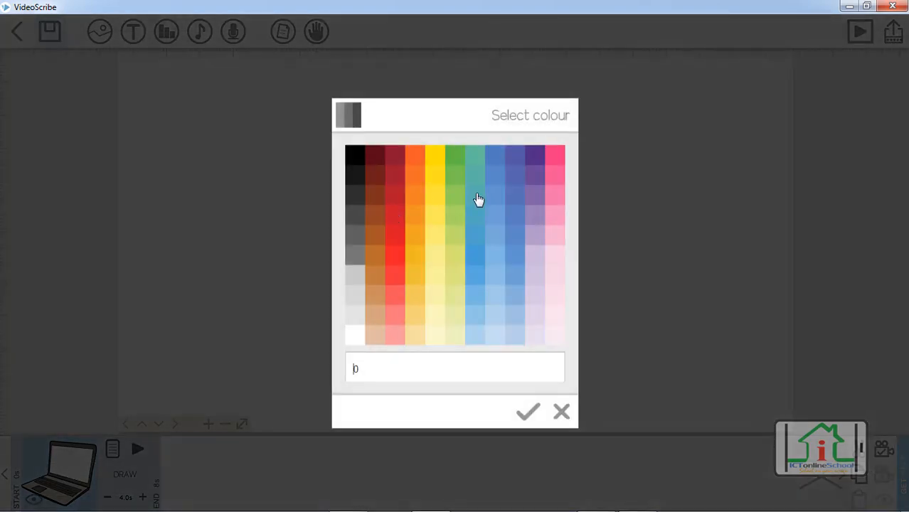
click(477, 237)
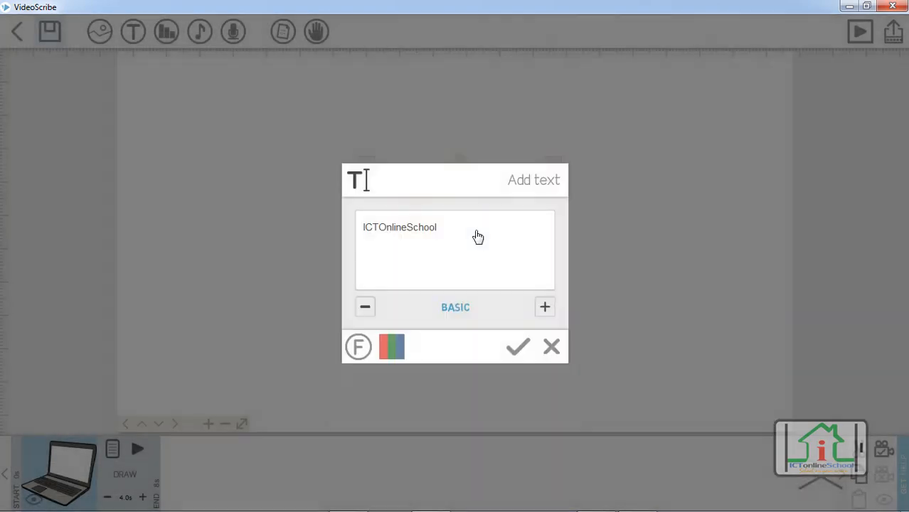
click(525, 354)
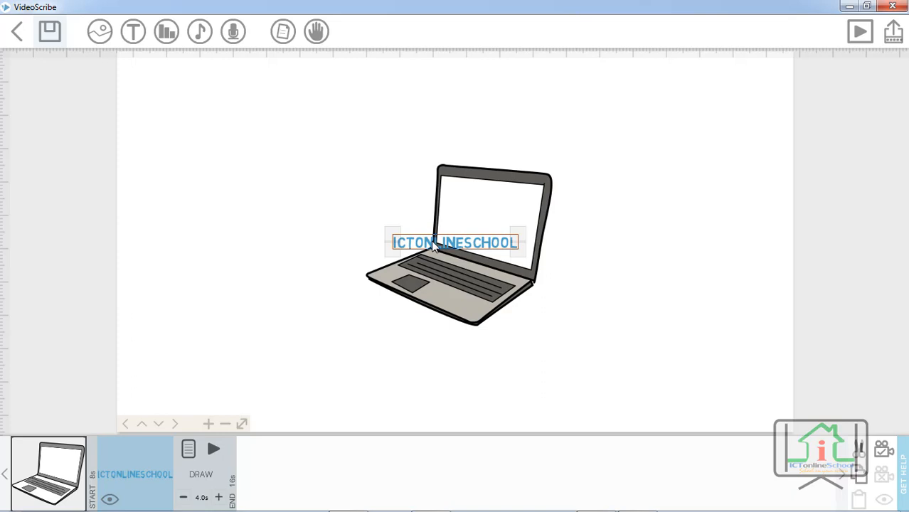
- Move the ICTOnlineSchool text above the laptop, enlarge it to nearly three times its width, and centre it as a heading
drag(434, 244, 333, 107)
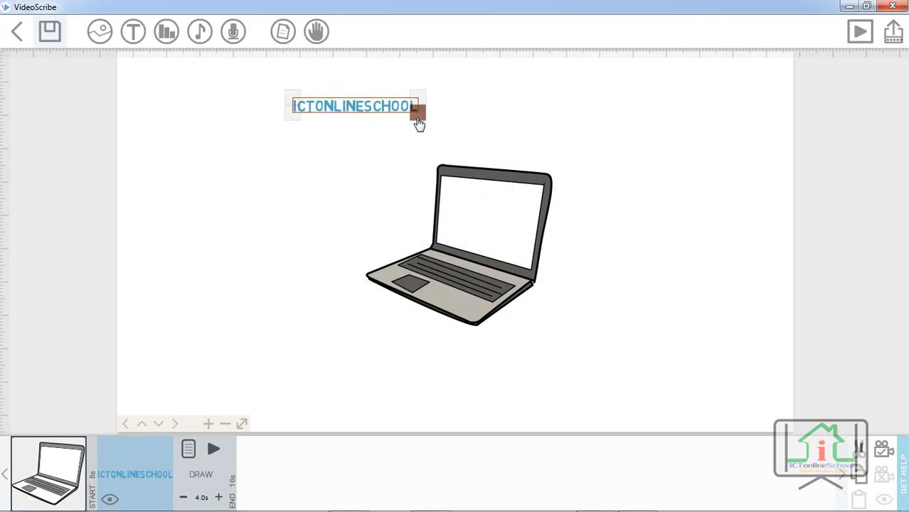
drag(420, 124, 451, 133)
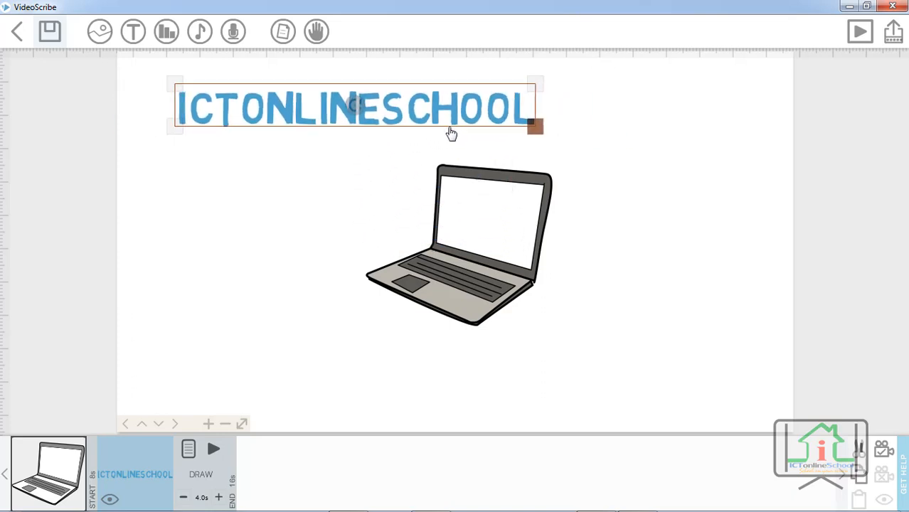
drag(253, 106, 370, 105)
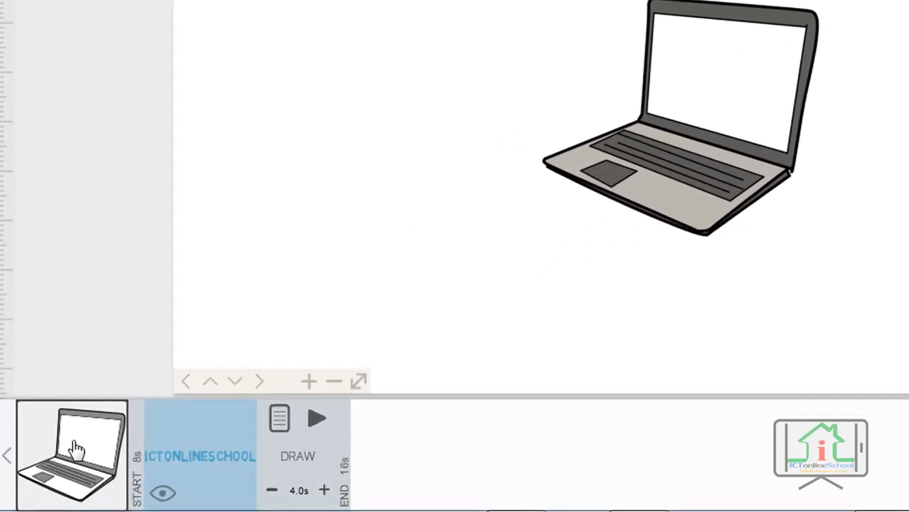
- Review the laptop's image properties, including its animate, pause and transition times
click(76, 448)
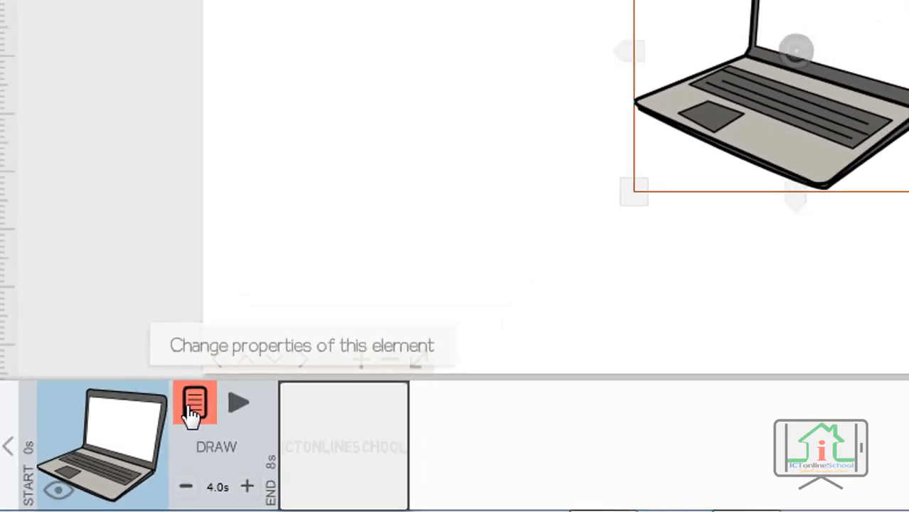
click(229, 390)
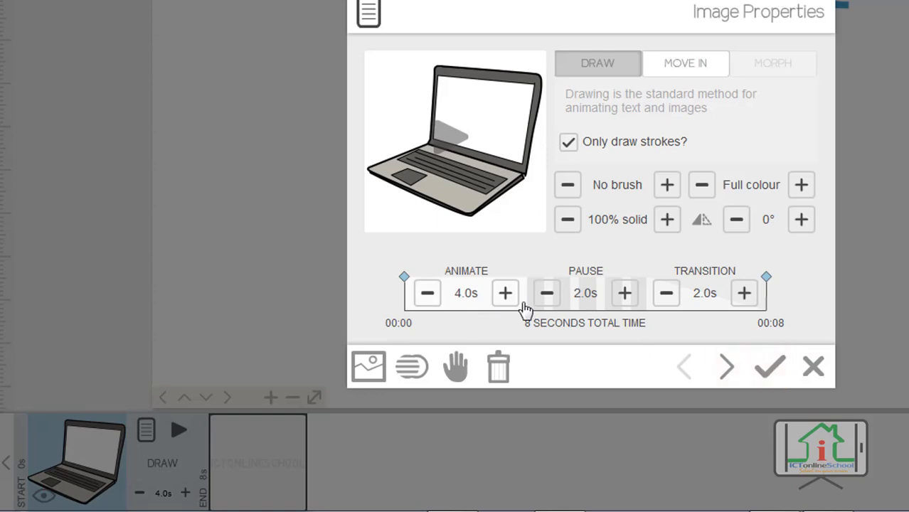
click(770, 370)
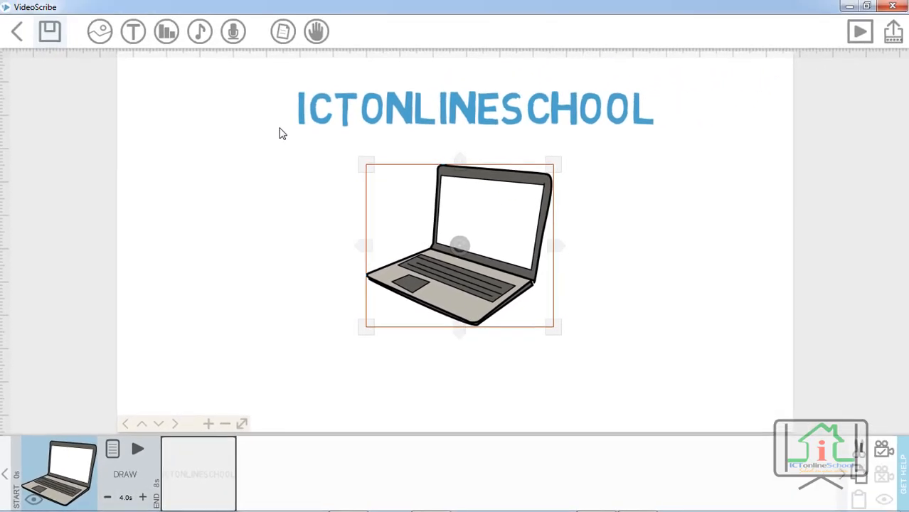
click(112, 449)
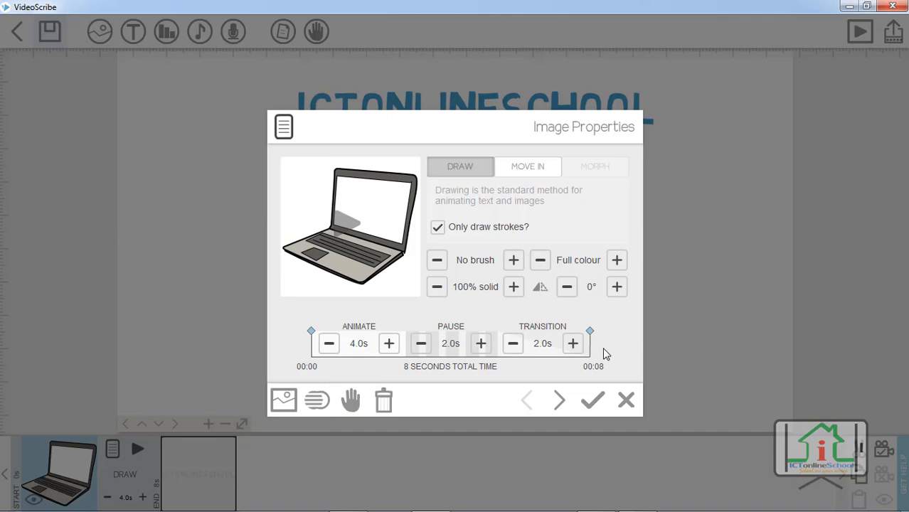
click(626, 401)
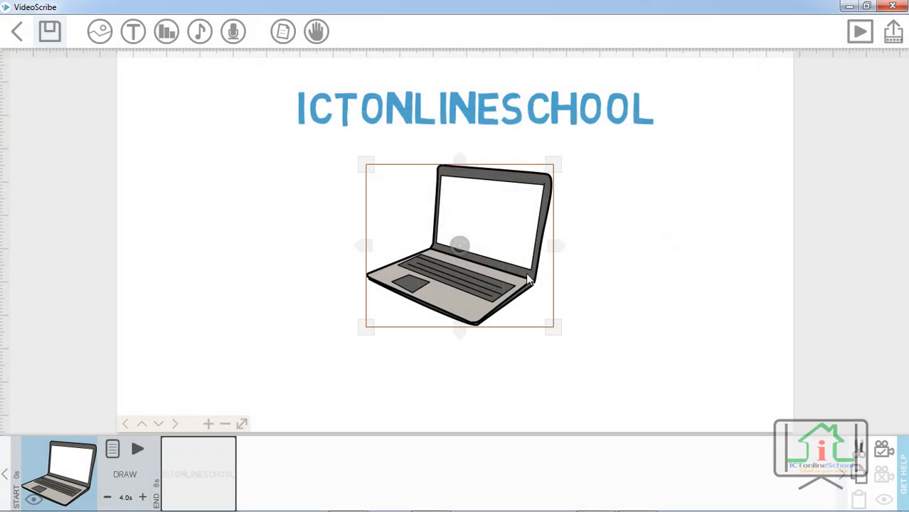
- Close the current scribe and open the default options for all scribes
click(893, 7)
click(532, 327)
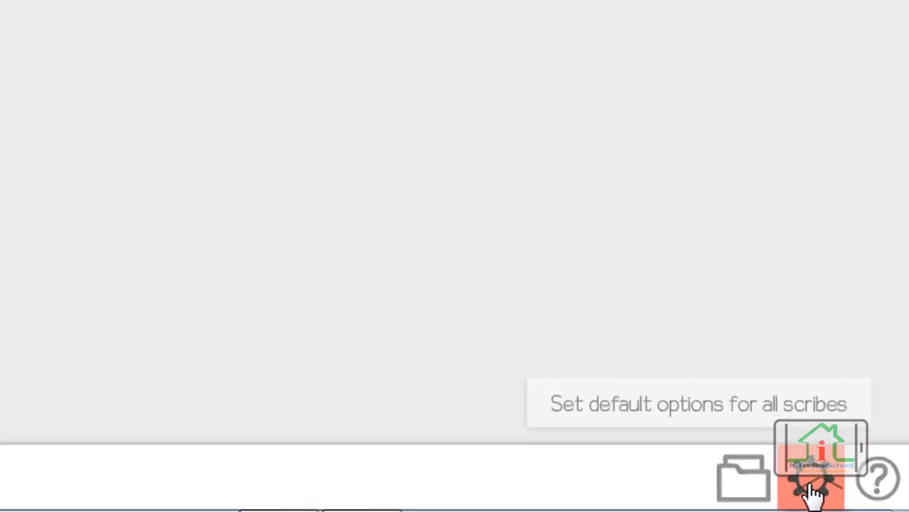
click(786, 477)
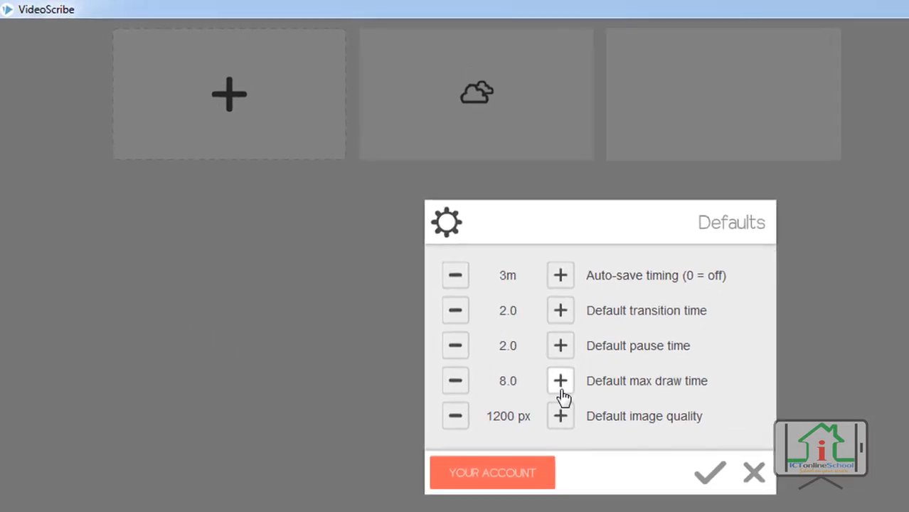
- Set the default max draw time to 2.0, the default pause time to 1.0 and the default transition time to 0.5
click(456, 382)
click(456, 382)
click(456, 382)
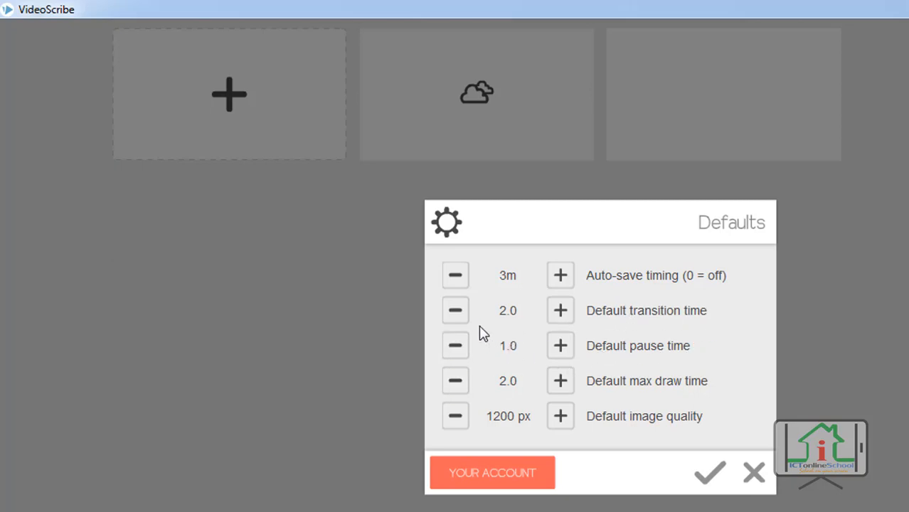
click(457, 317)
click(458, 317)
click(458, 317)
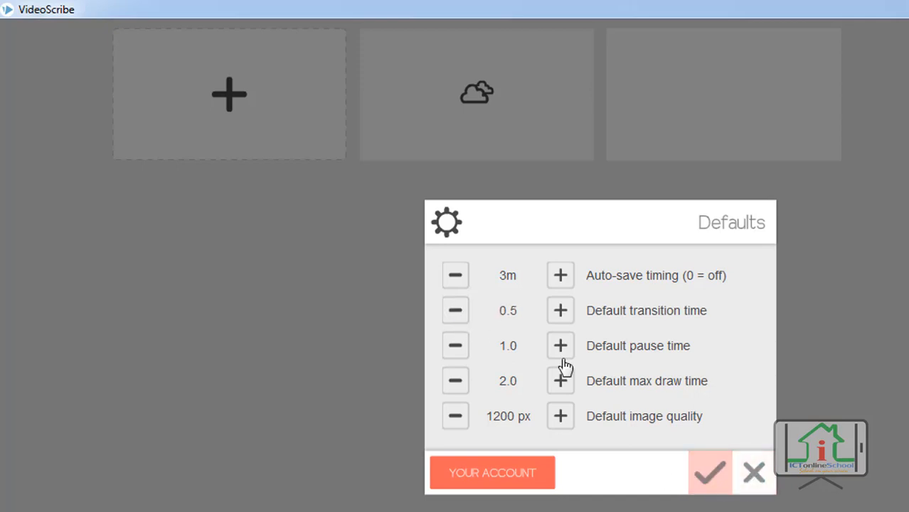
click(715, 486)
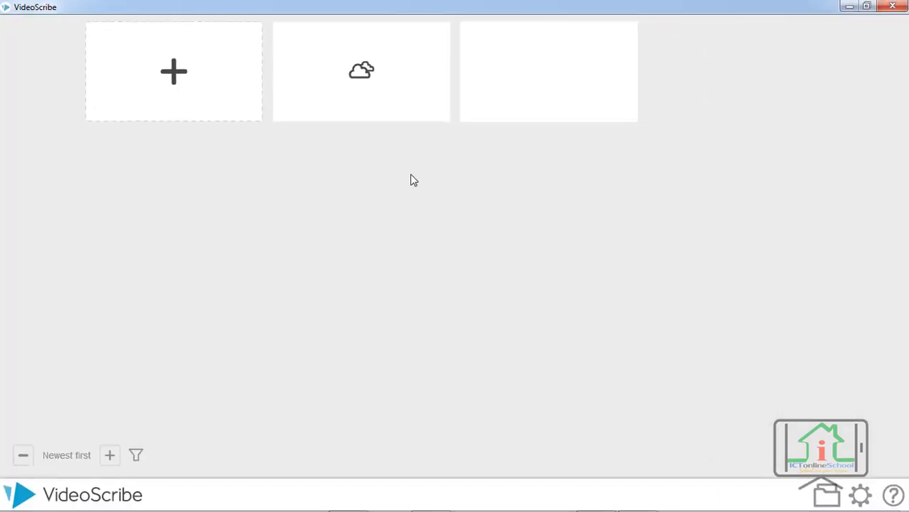
- Create a new blank scribe in the maximized window
double_click(767, 14)
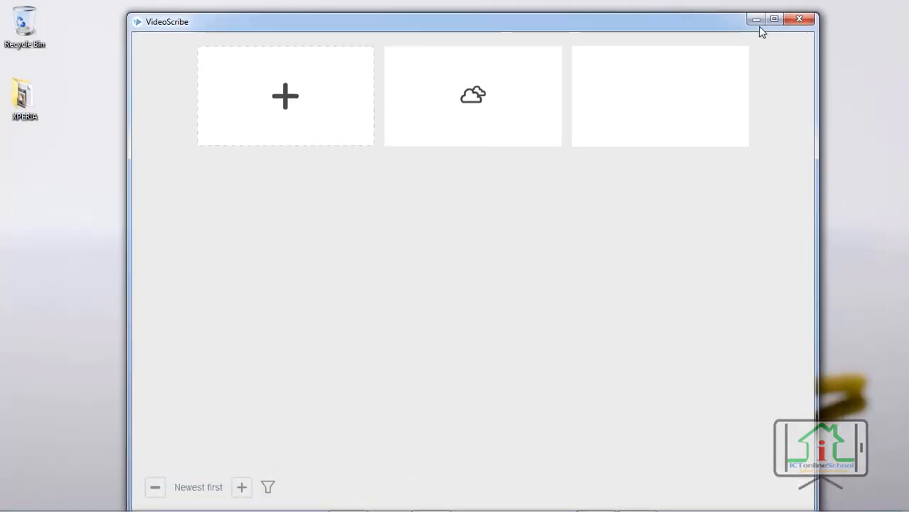
click(774, 20)
click(225, 94)
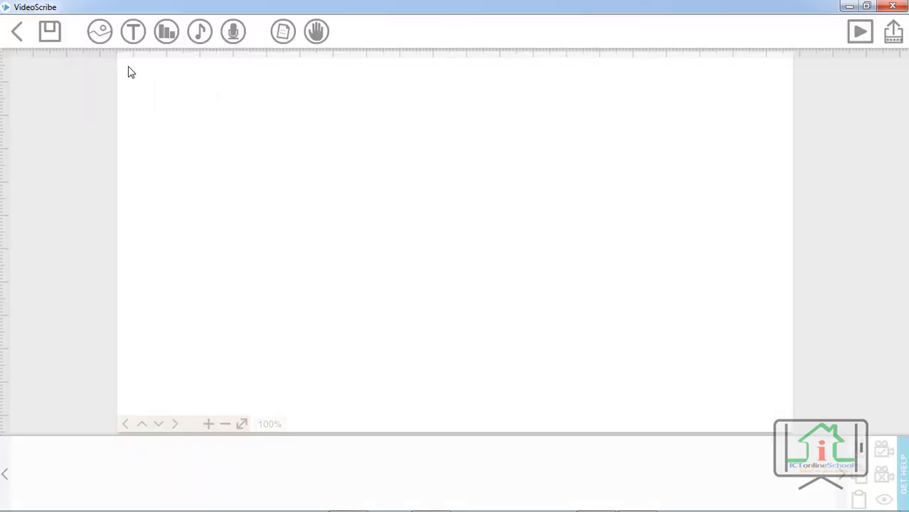
- Add the recently used laptop image to the canvas and shrink it slightly
click(99, 32)
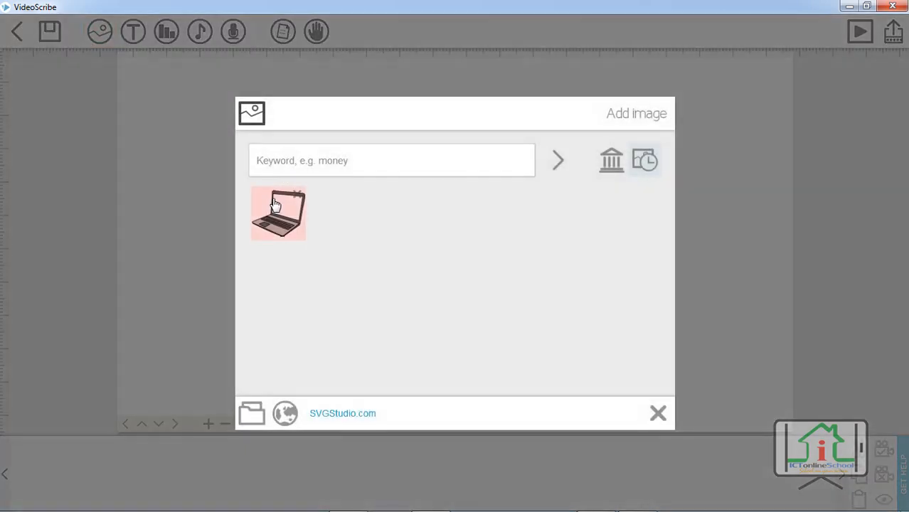
click(267, 210)
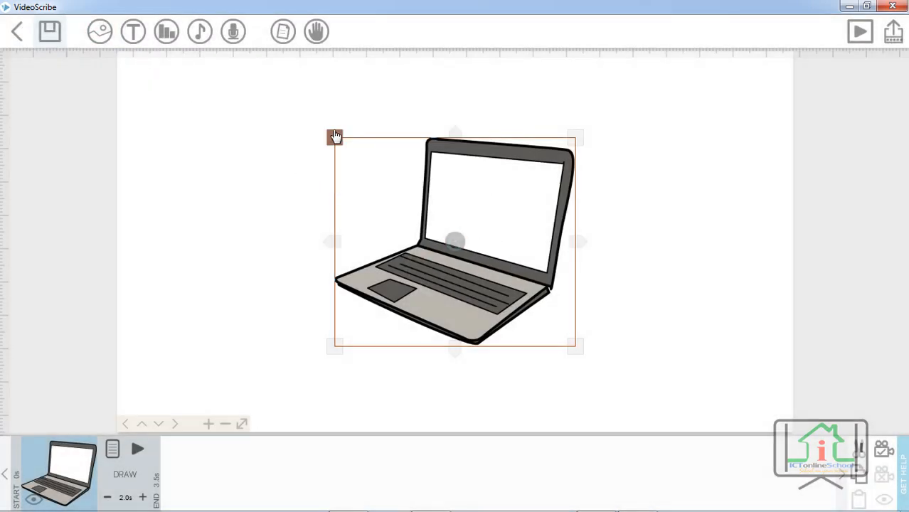
drag(334, 138, 359, 159)
- Add the text ICTOnlineSchool in the BASIC font to the canvas
click(132, 31)
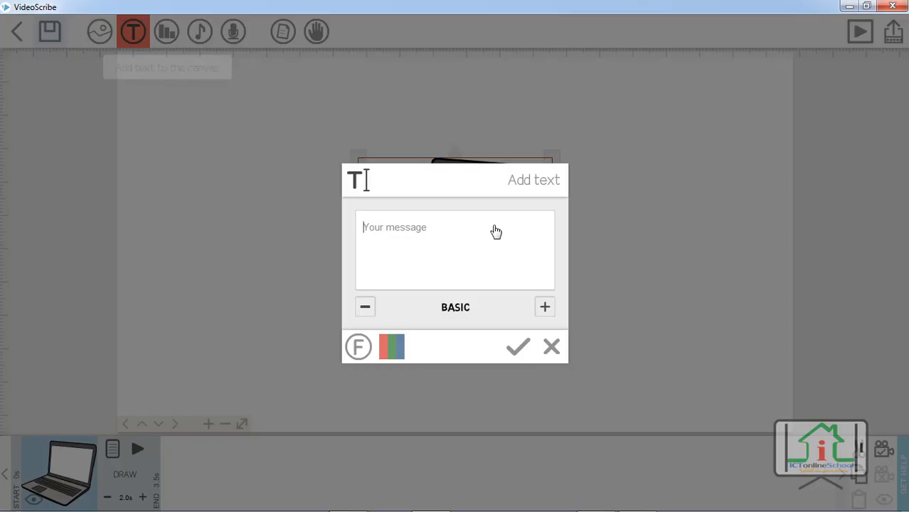
text(ICTOnlineSchool)
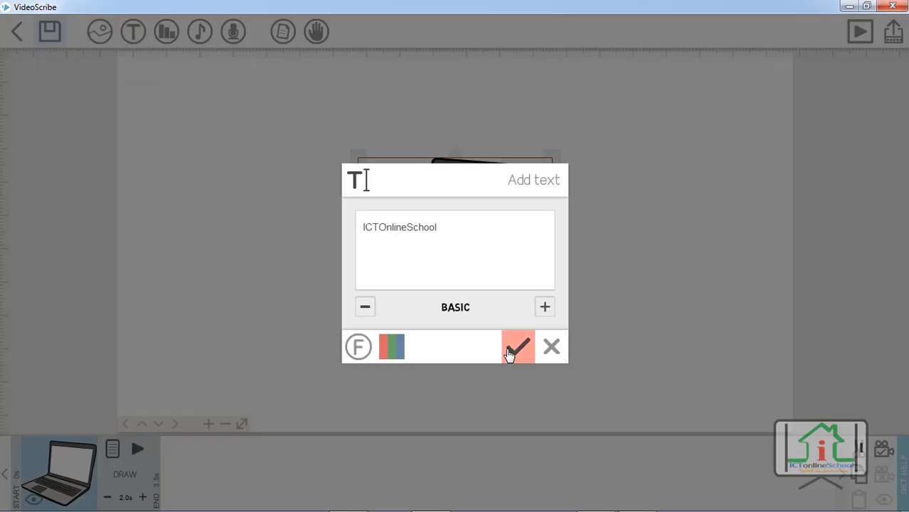
click(516, 347)
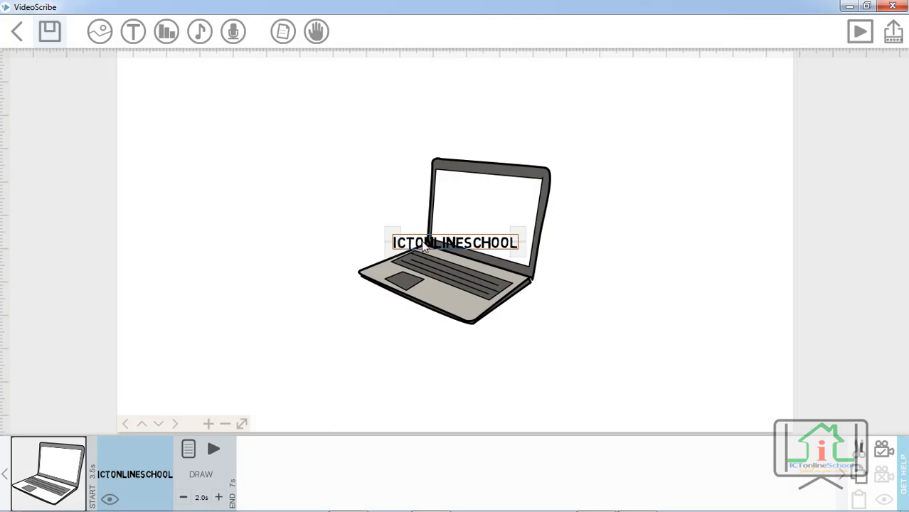
- Place the ICTOnlineSchool text above the laptop as a heading and enlarge it to nearly three times its width
drag(424, 245, 401, 114)
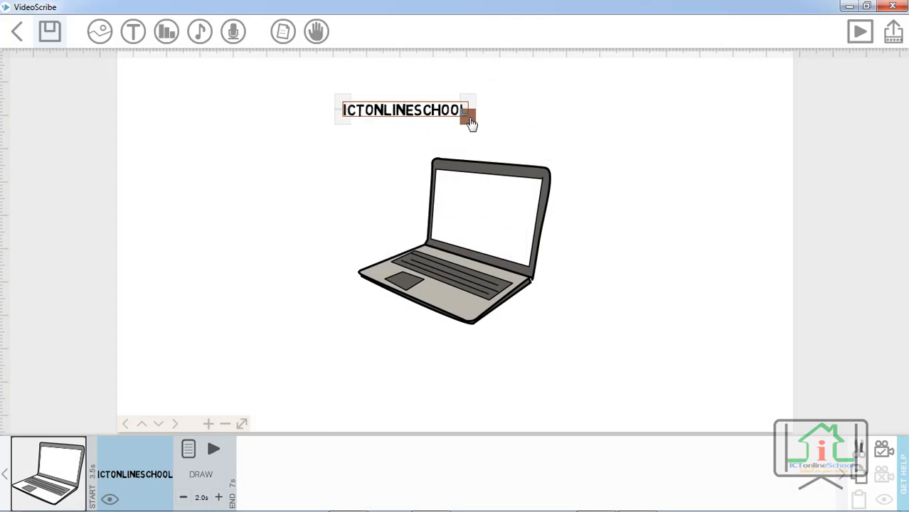
drag(469, 123, 534, 135)
drag(438, 111, 521, 107)
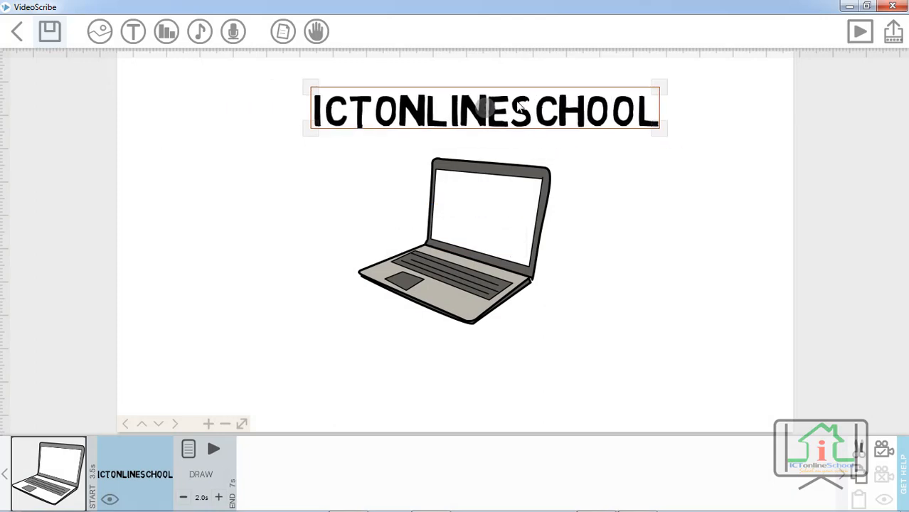
click(355, 375)
- Preview the animation starting from the laptop element
click(70, 478)
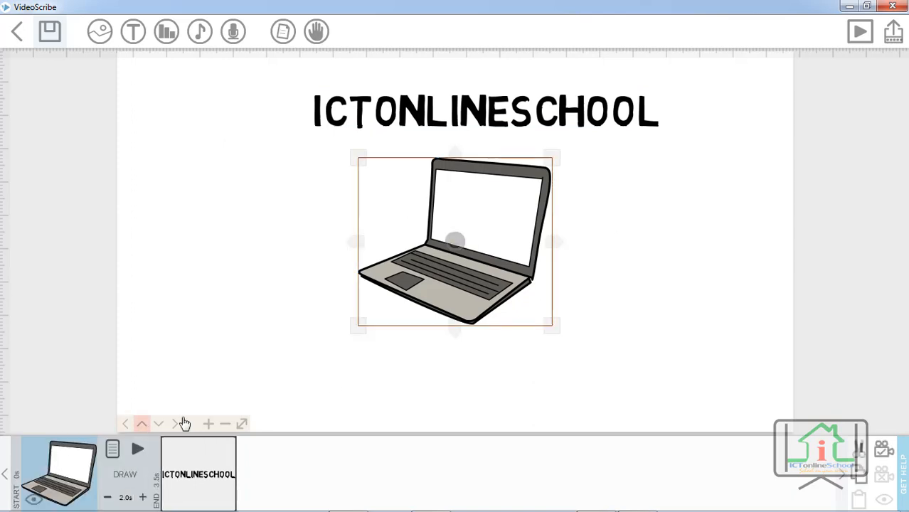
click(137, 449)
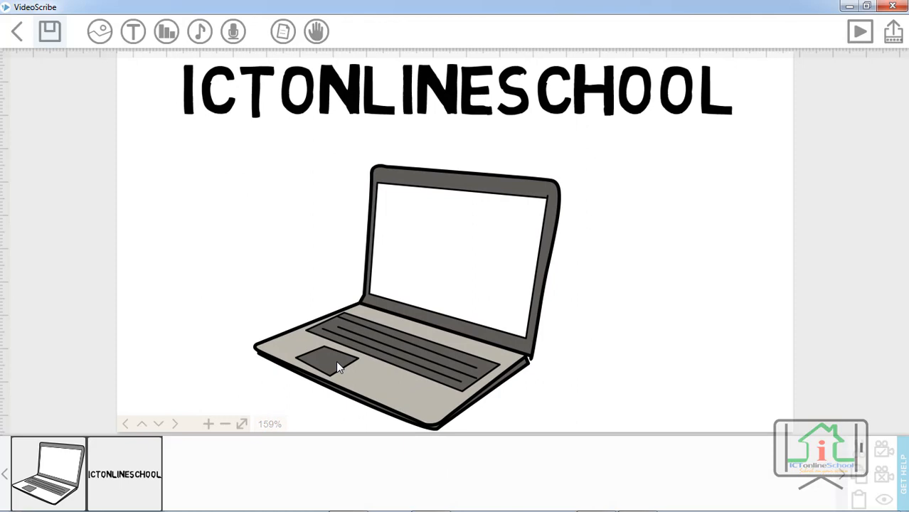
- Set the laptop's animate time to 5.0 seconds in its image properties
click(46, 483)
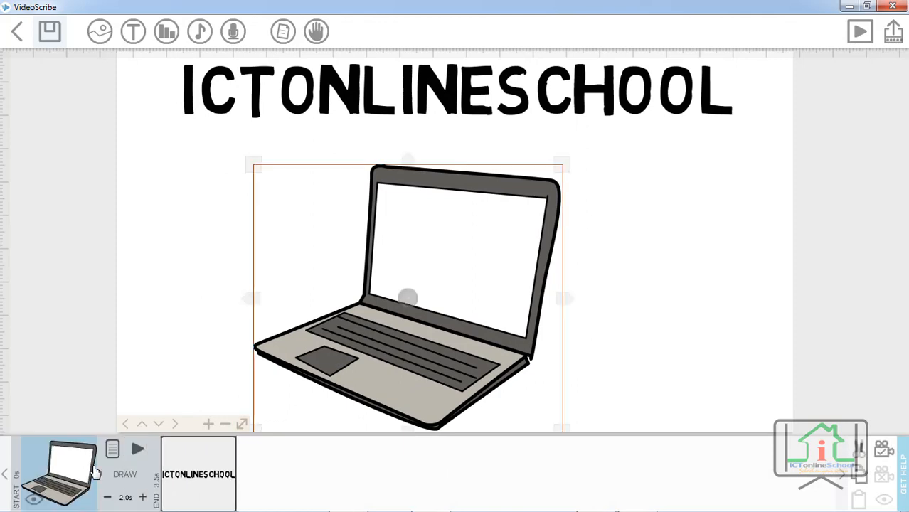
click(114, 454)
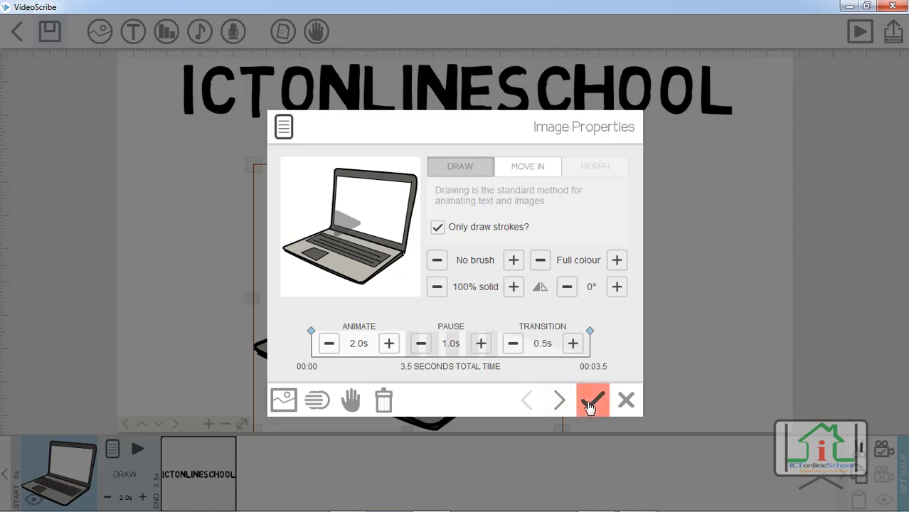
click(389, 344)
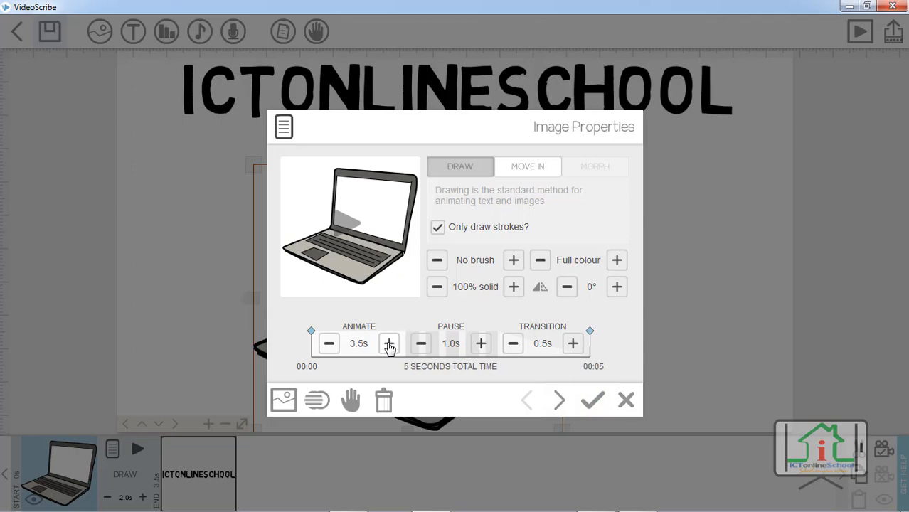
click(389, 344)
click(389, 343)
click(389, 344)
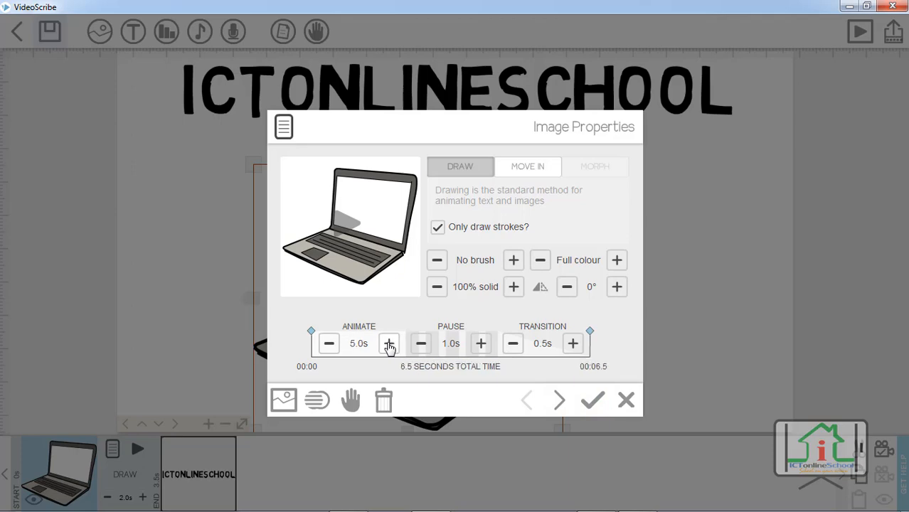
click(592, 402)
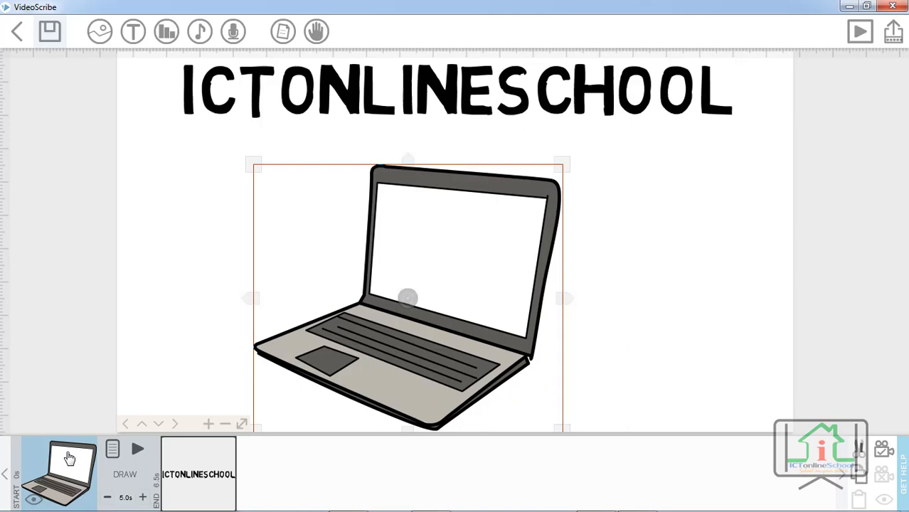
- Preview the animation from the laptop with its longer draw time and check its image properties again
click(137, 448)
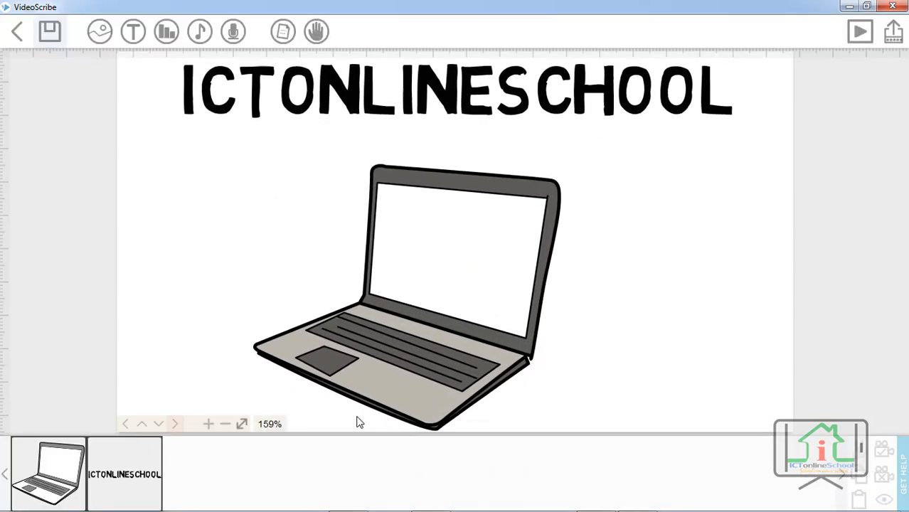
click(62, 472)
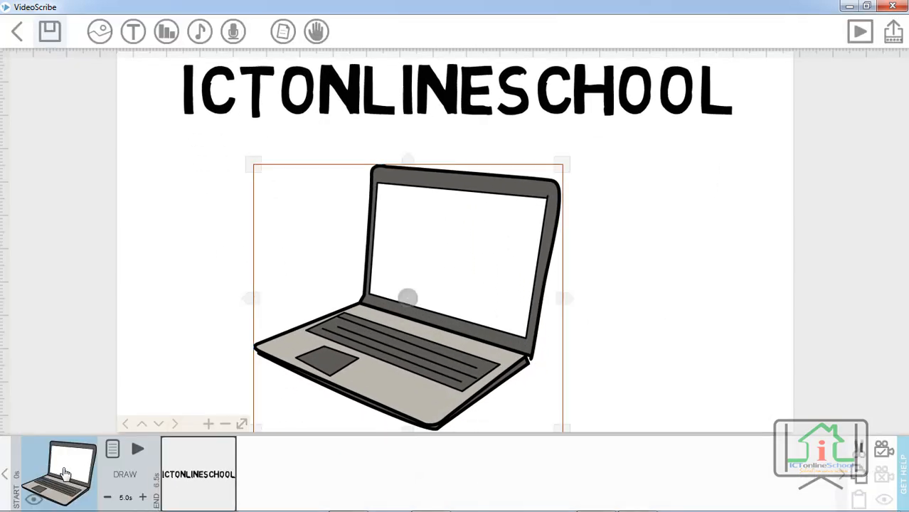
click(112, 448)
- Reorder the timeline so the ICTOnlineSchool text comes before the laptop, and preview the animation from the text
click(179, 481)
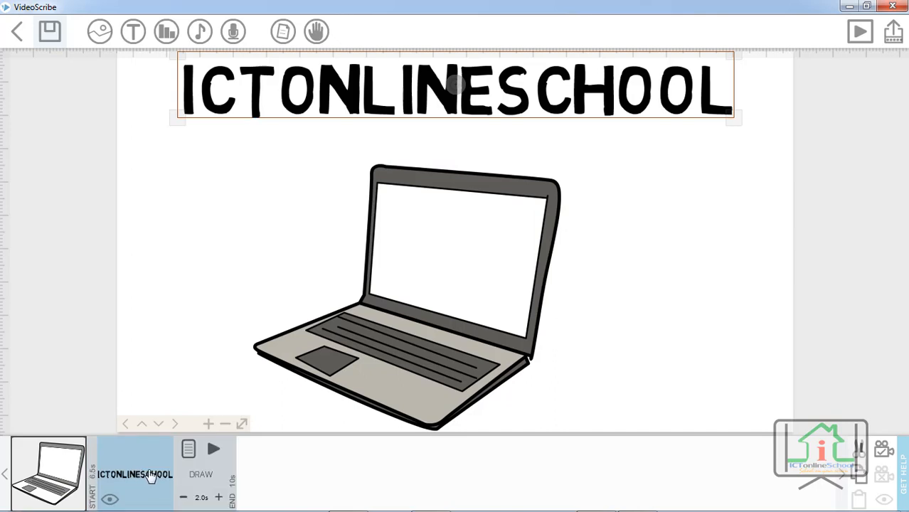
drag(153, 472, 42, 487)
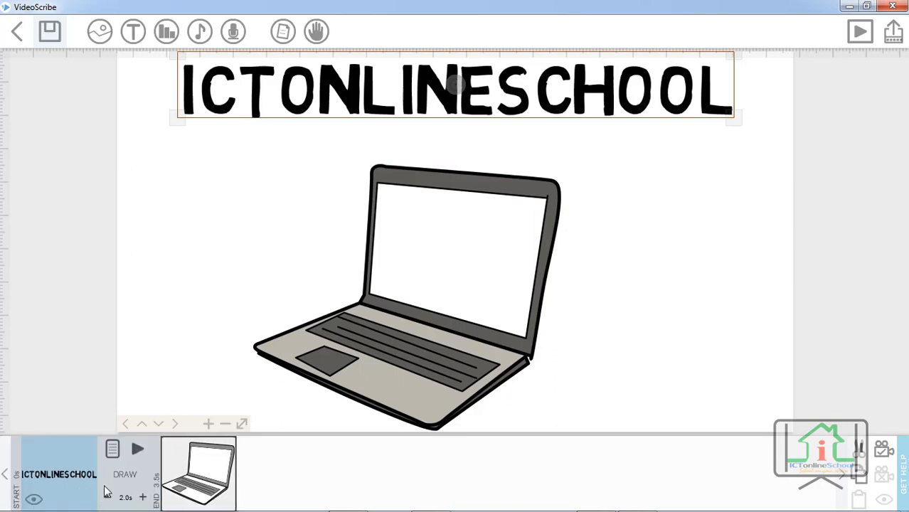
click(138, 450)
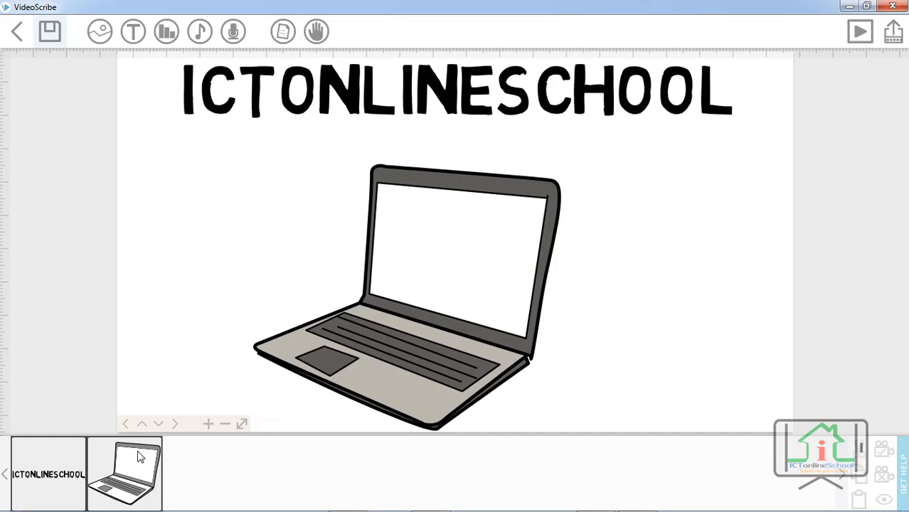
- Set the current view as the camera position for both the text and the laptop, and preview the scribe from the text
click(72, 462)
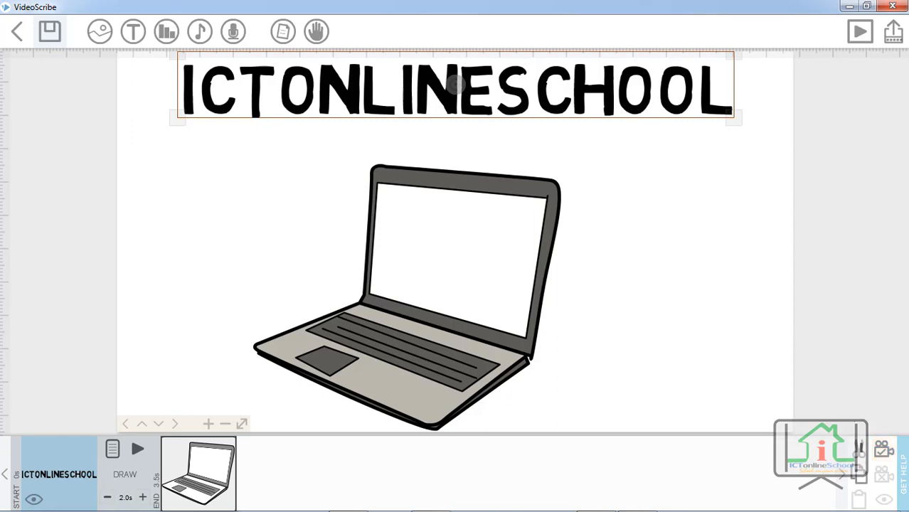
click(887, 453)
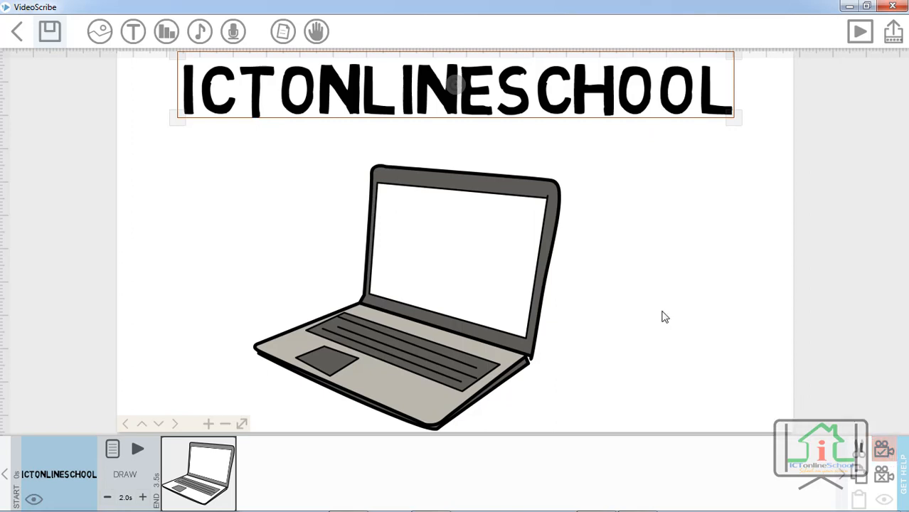
click(481, 267)
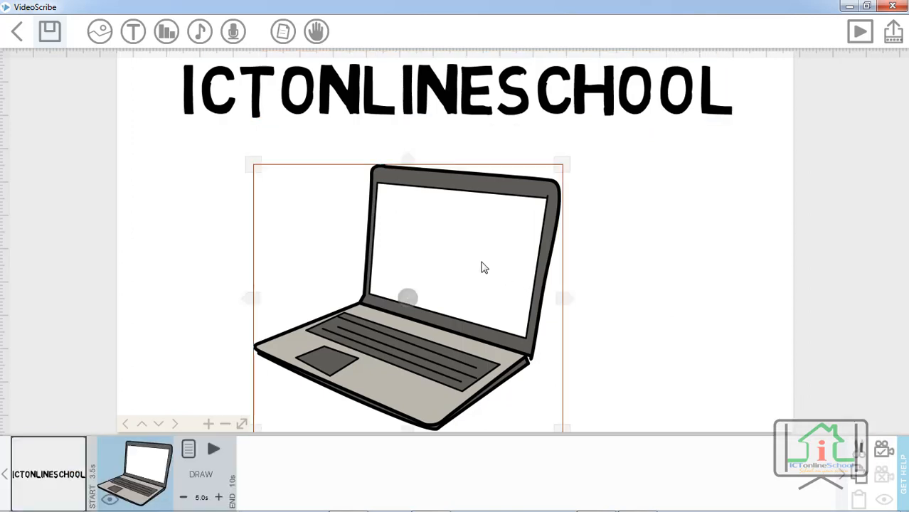
click(883, 448)
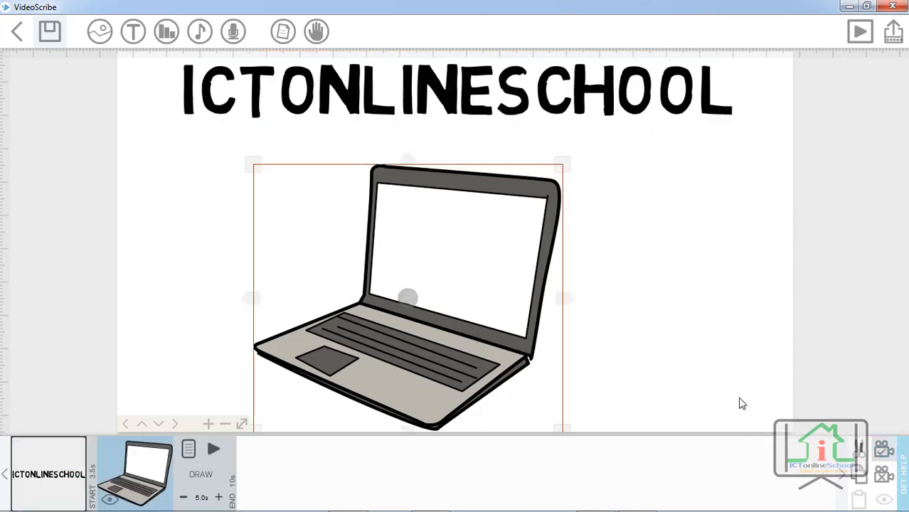
click(81, 453)
click(136, 446)
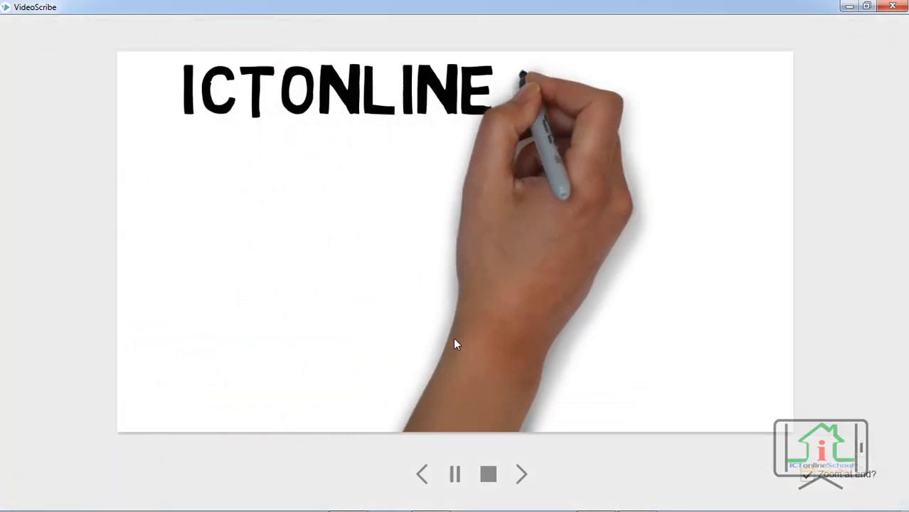